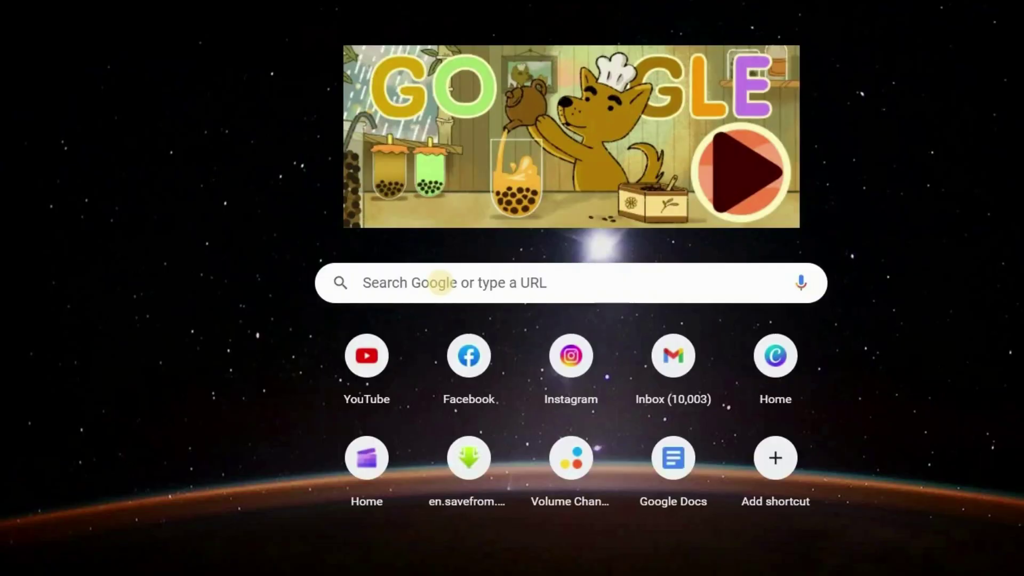
# Search Google for chatsonic and sign in to the Writesonic Chatsonic chat page
pyautogui.click(440, 282)
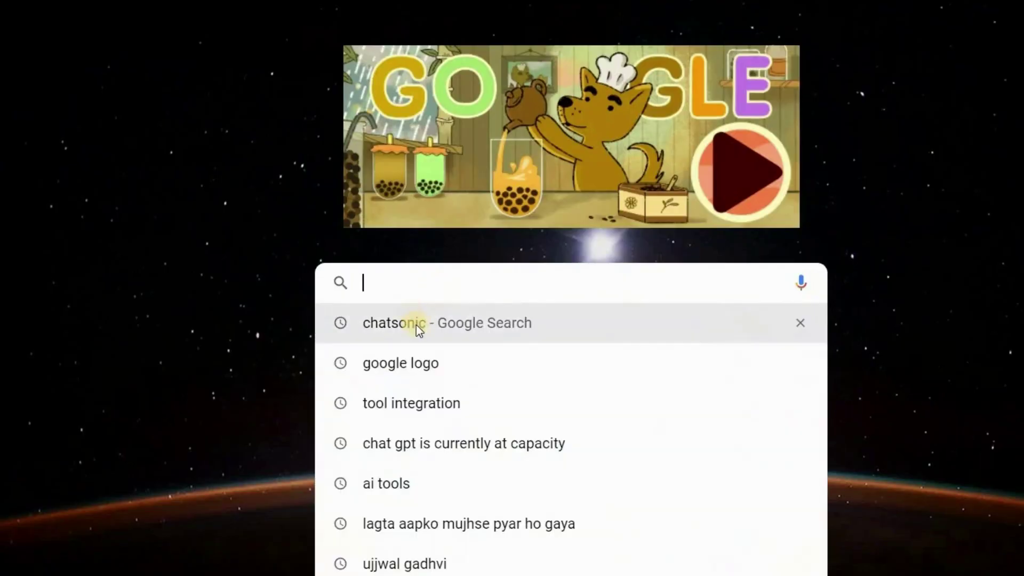
pyautogui.click(434, 325)
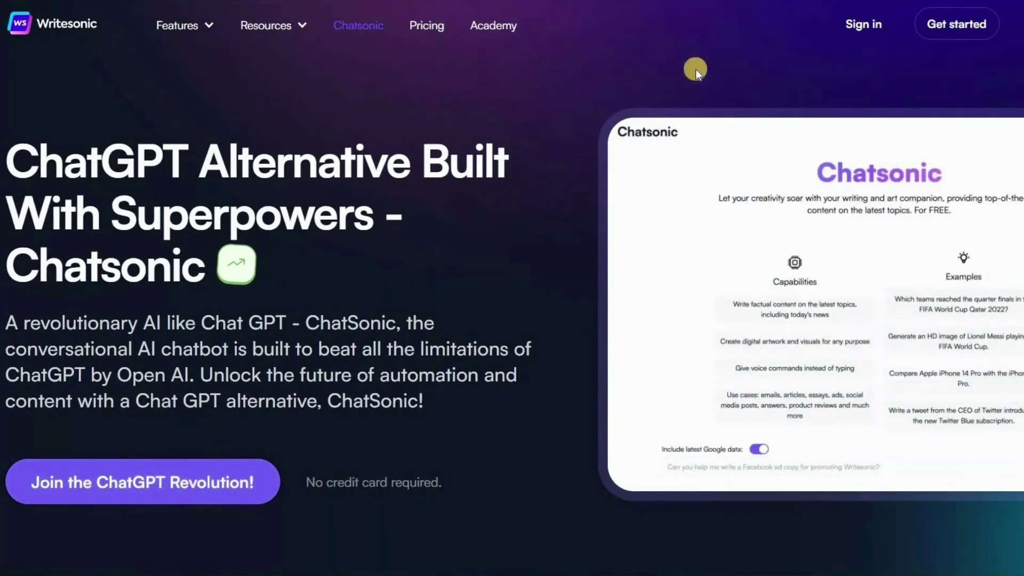
pyautogui.click(849, 26)
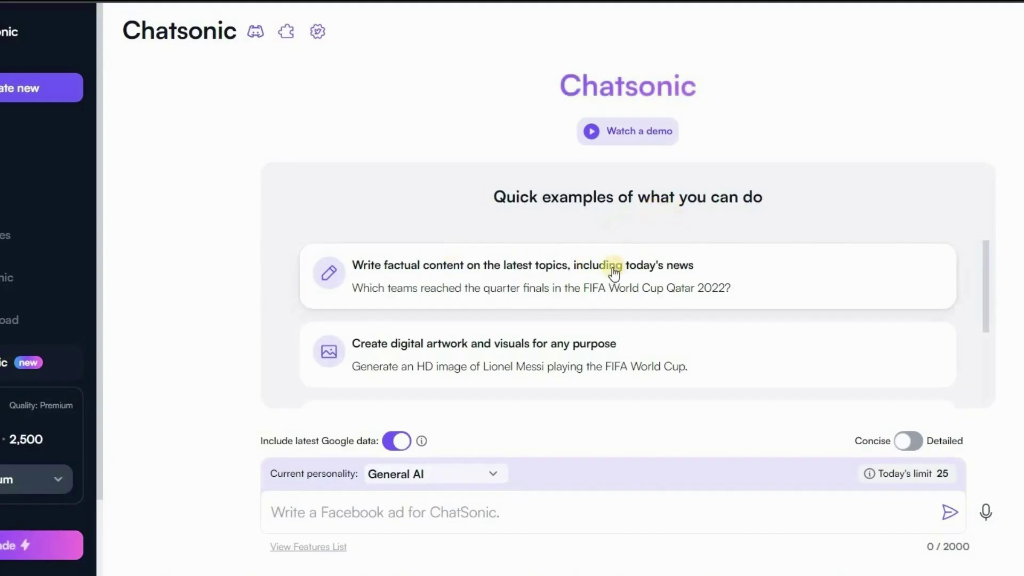
pyautogui.scroll(-2, 502, 285)
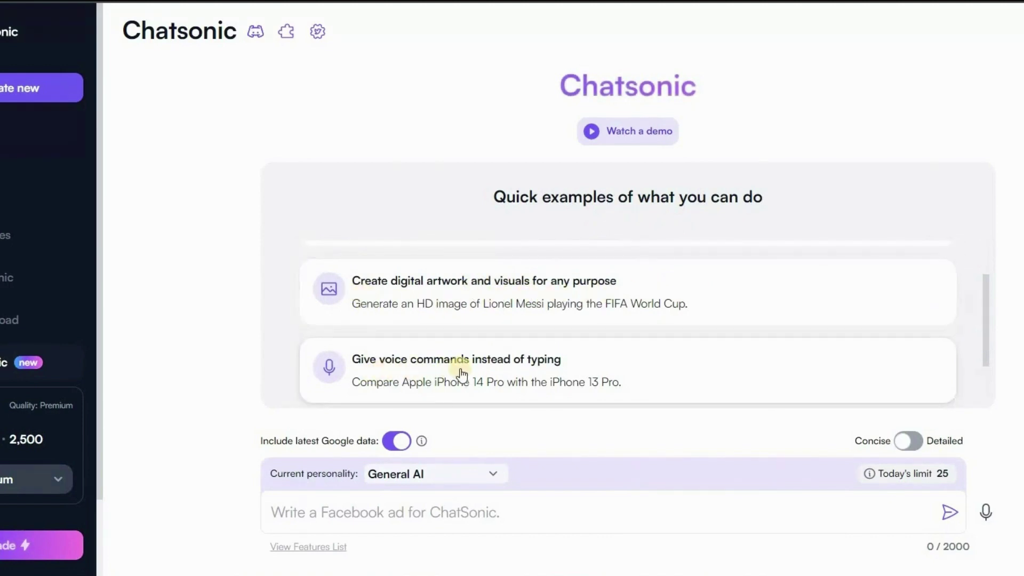
pyautogui.scroll(-1, 544, 374)
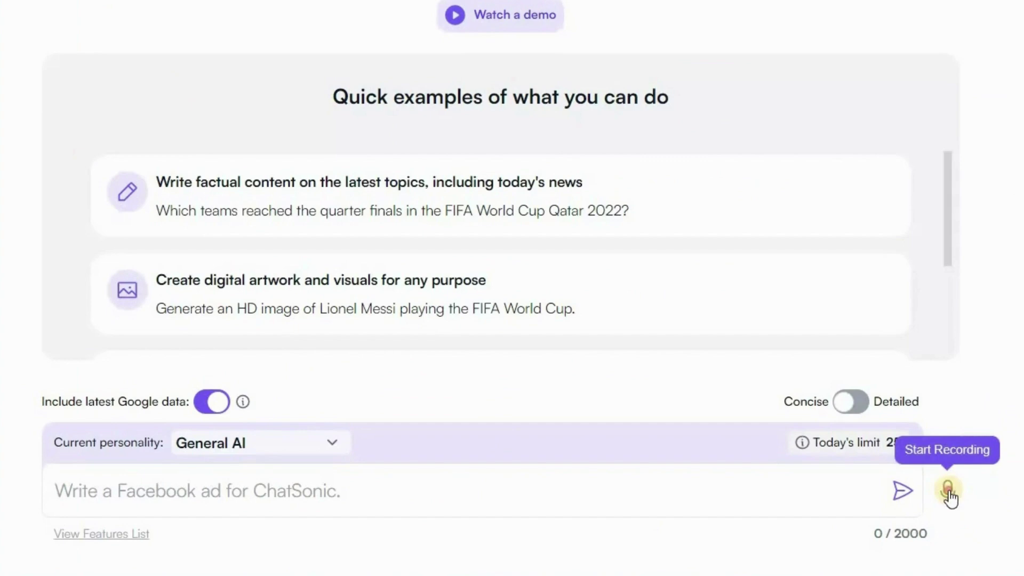
# Dictate and send a question about Apple's share price today, then have the answer read aloud
pyautogui.click(948, 490)
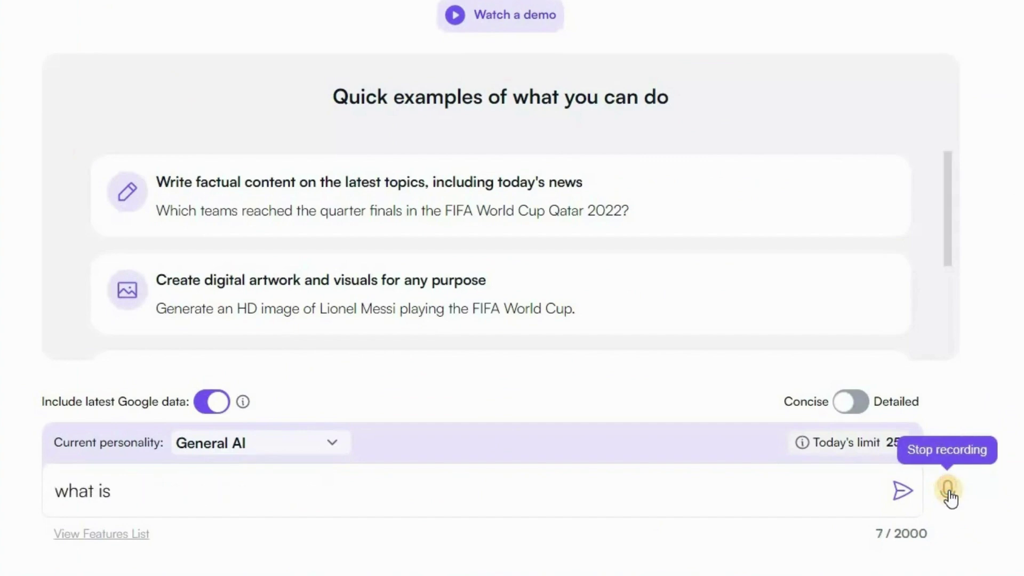
pyautogui.click(948, 490)
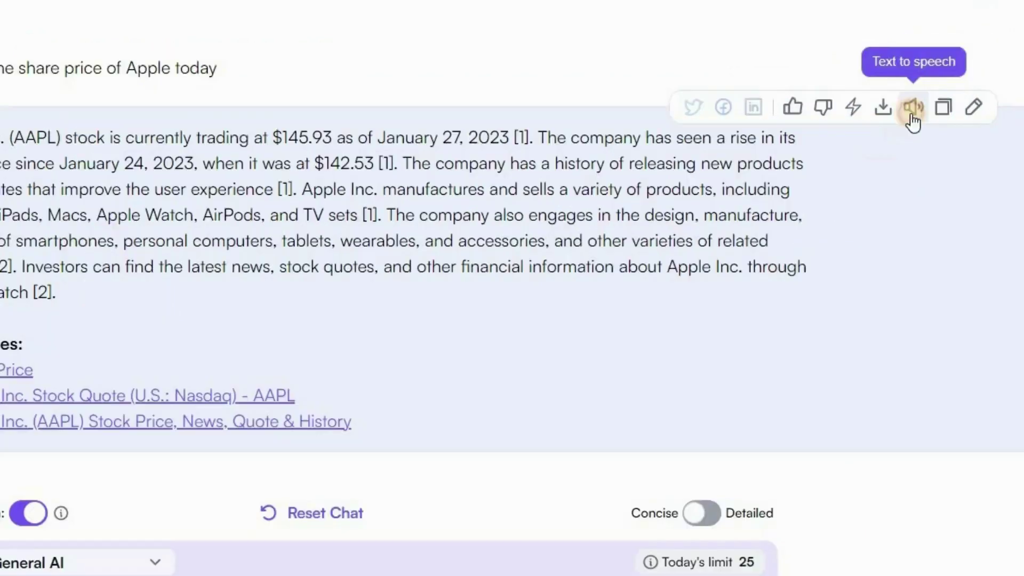
pyautogui.click(945, 88)
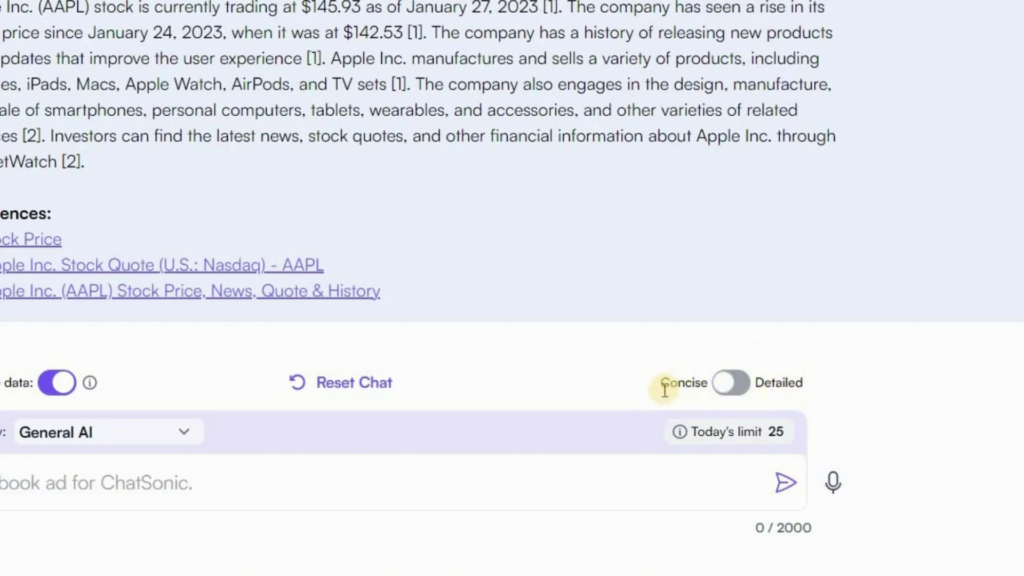
pyautogui.click(728, 395)
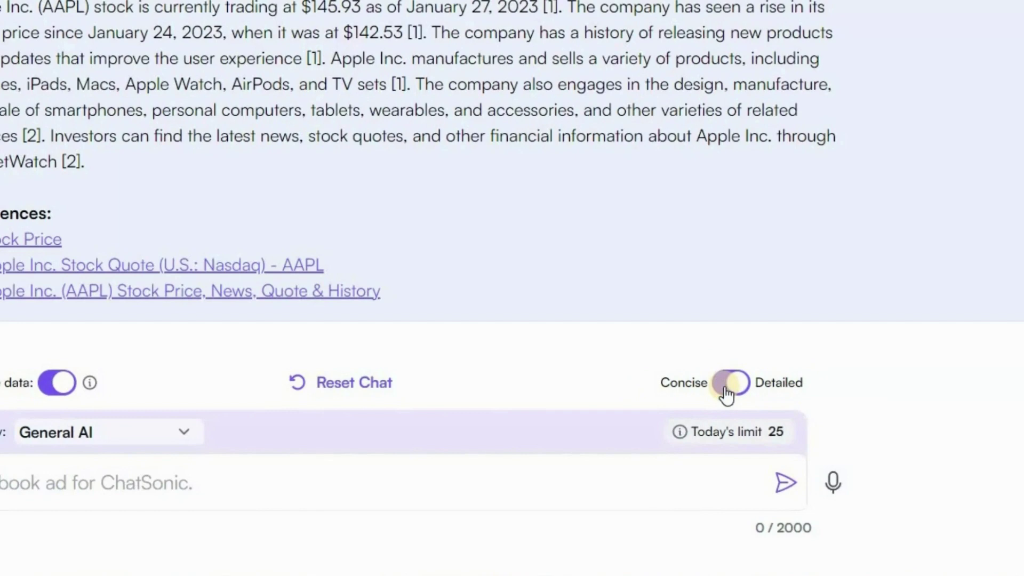
pyautogui.click(727, 394)
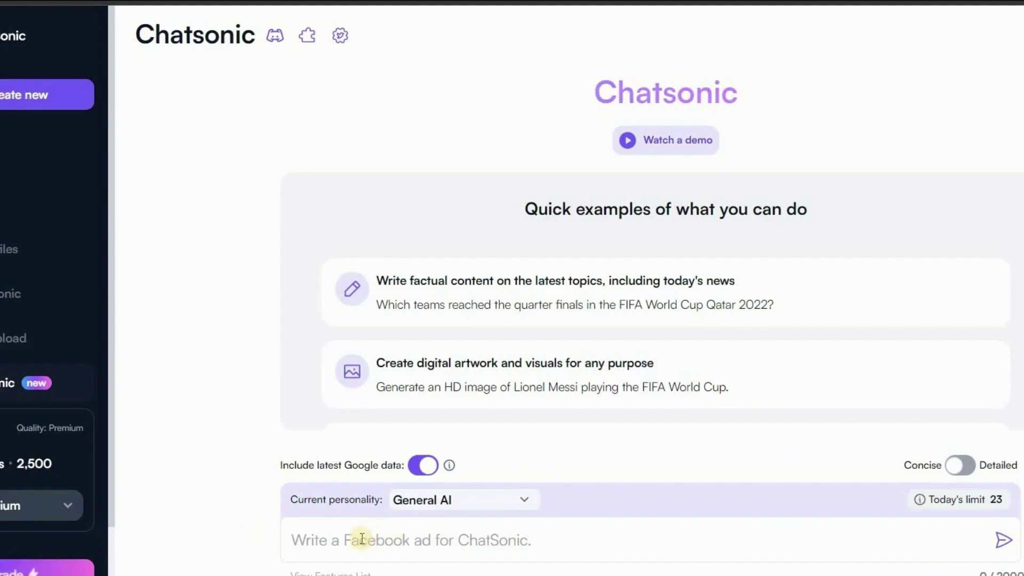
# Paste the prompt 'Create an HD image of Elon musk walking on Mars' into the message box
pyautogui.click(361, 539)
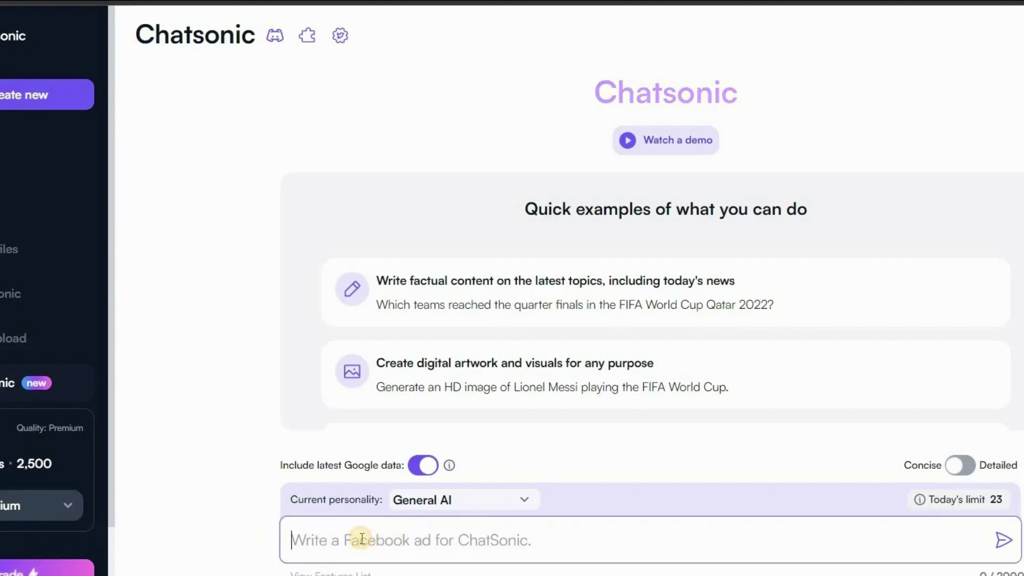
pyautogui.write('Create an HD image of Elon musk walking on Mars')
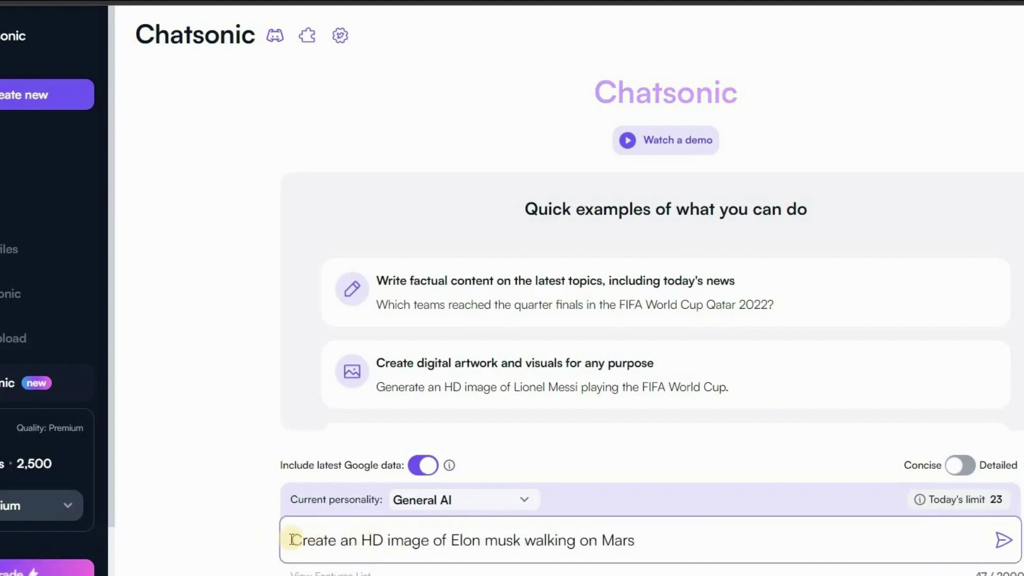
pyautogui.moveTo(292, 540); pyautogui.dragTo(683, 546)
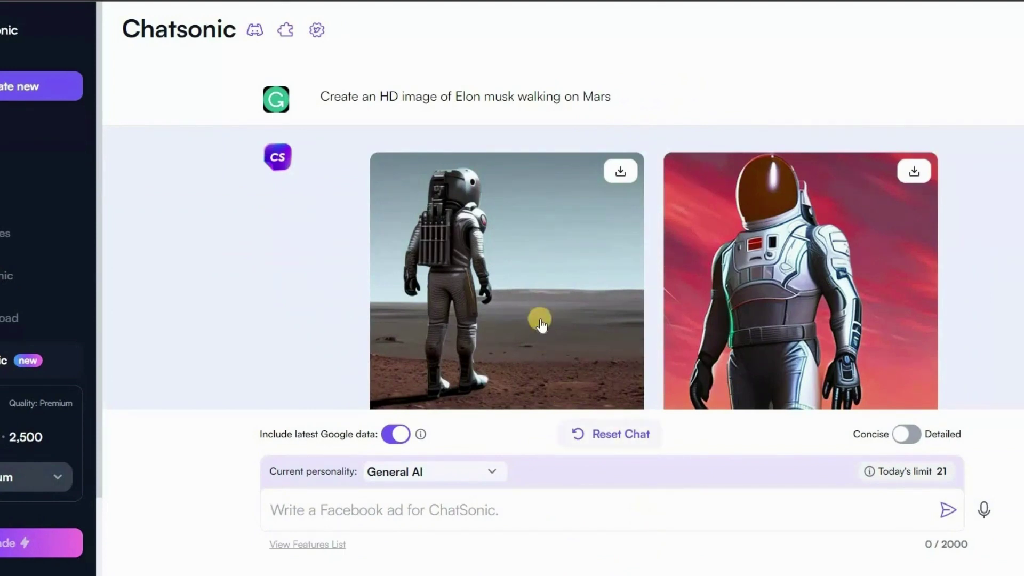
pyautogui.scroll(-1, 717, 303)
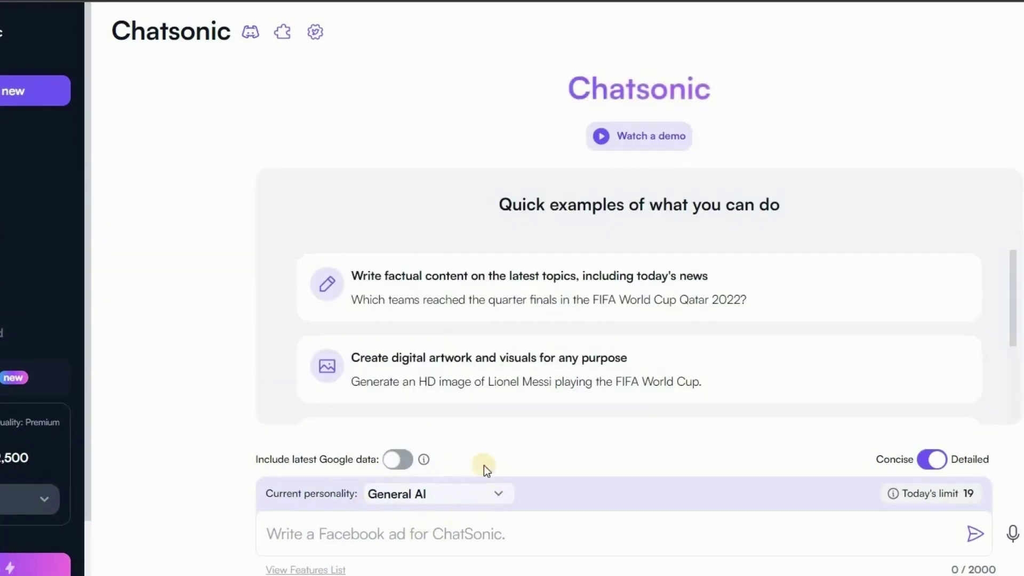
# Switch to the Motivational Coach personality and request an article on 5 tips to become successful
pyautogui.click(496, 495)
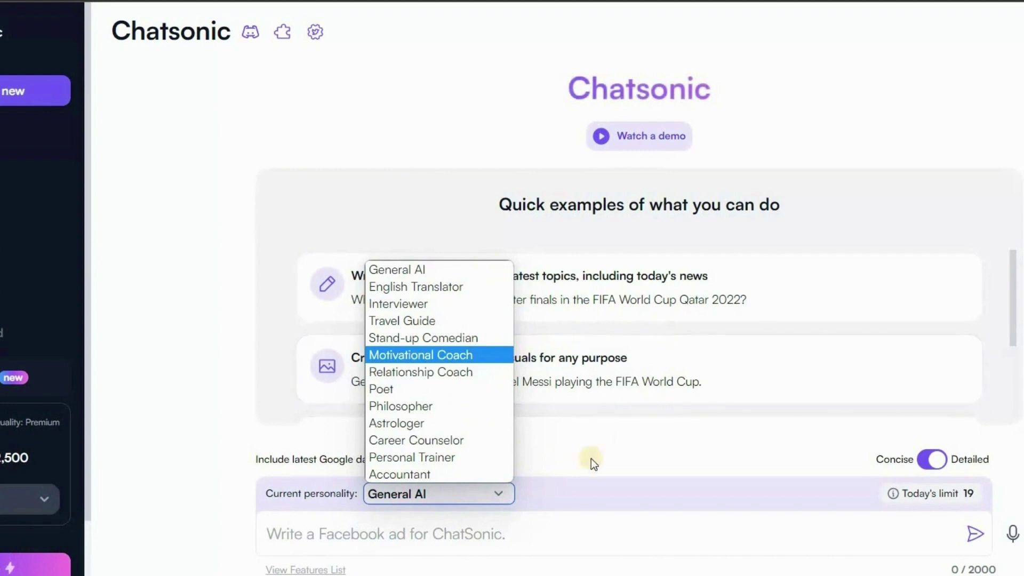
pyautogui.click(458, 356)
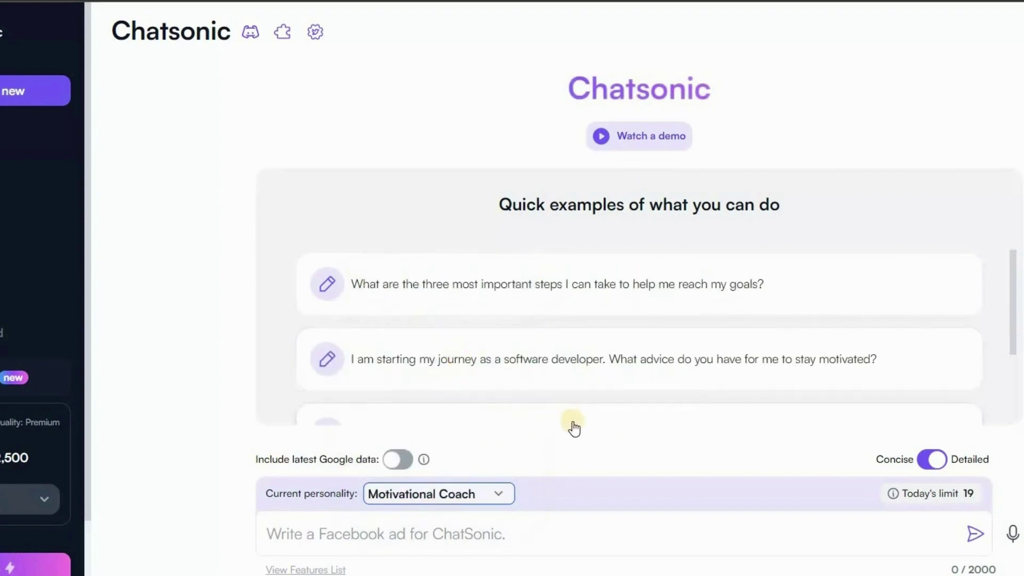
pyautogui.click(359, 525)
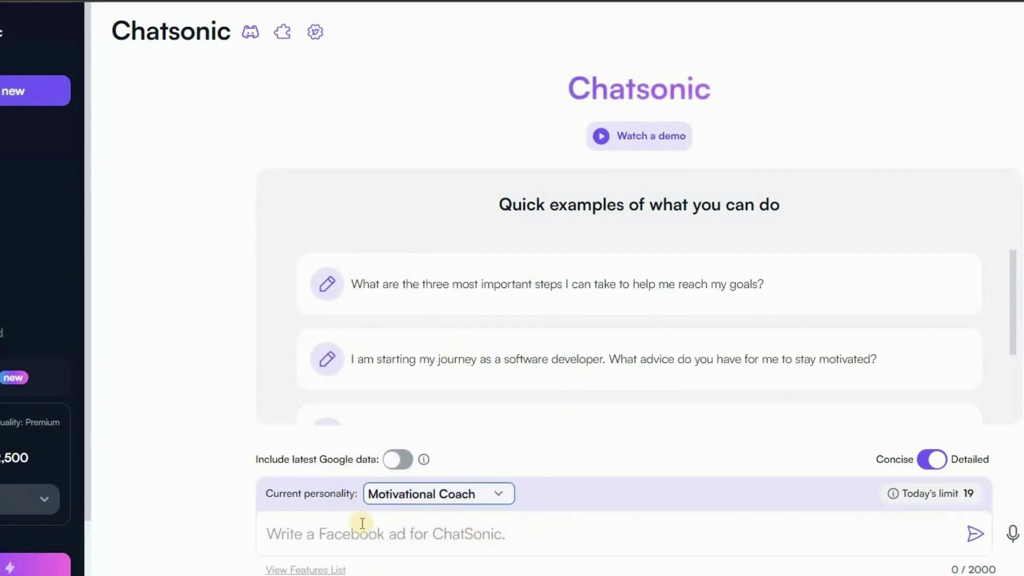
pyautogui.write('Write an article on 5 tips to become successful.')
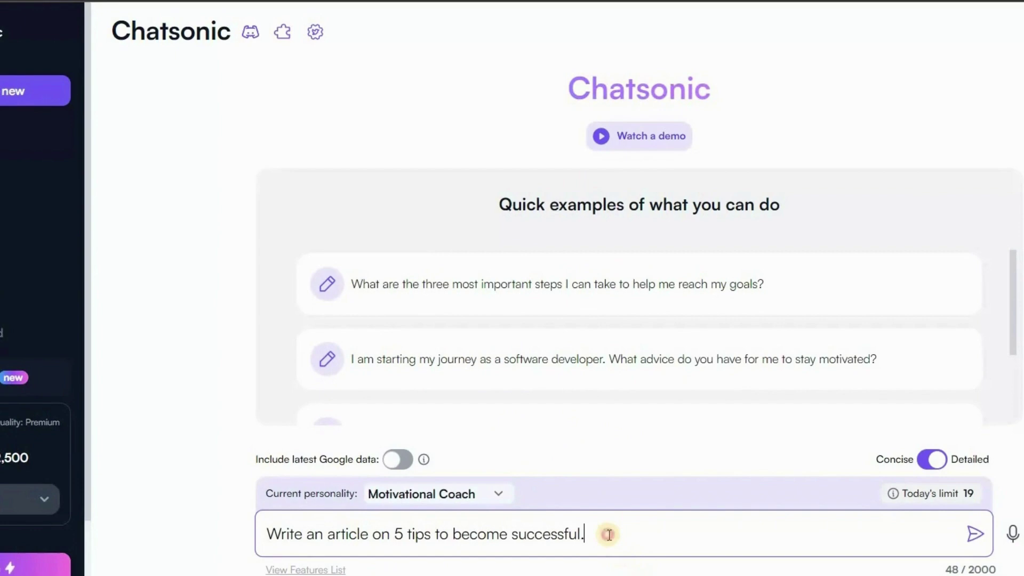
pyautogui.press('Return')
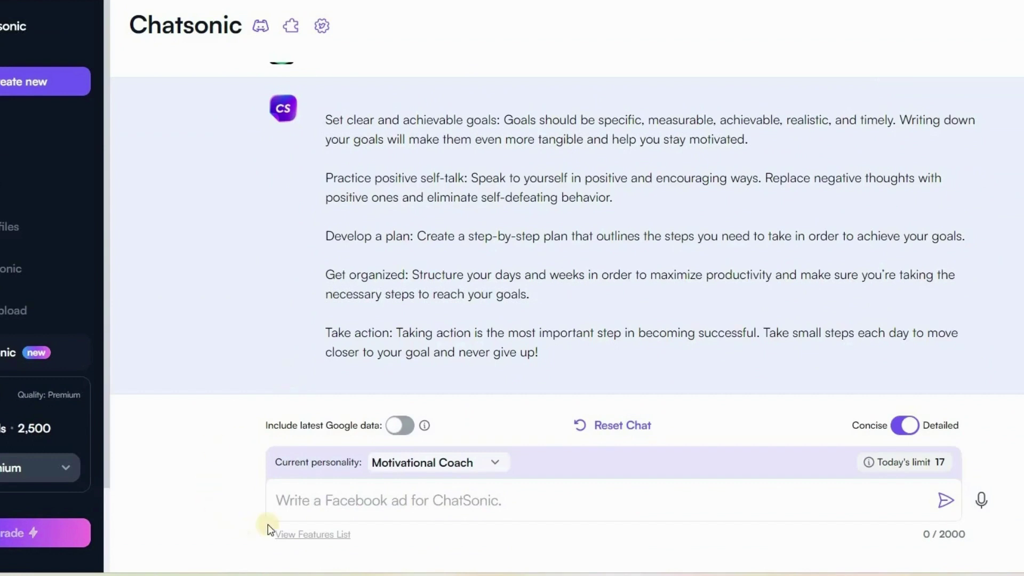
# Request Python code for an NLTK-based chatbot and scroll through the generated code
pyautogui.click(323, 502)
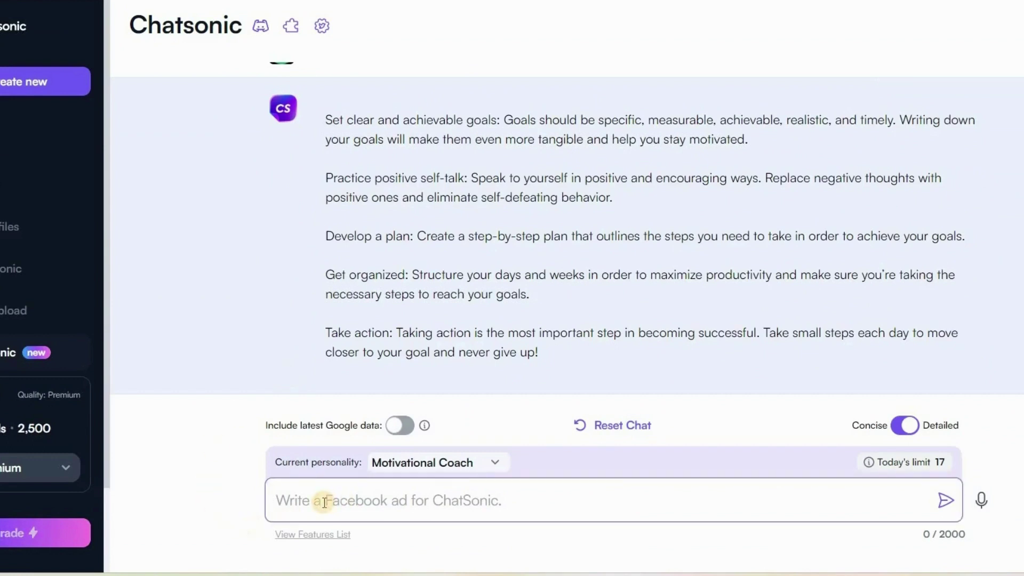
pyautogui.write('show me the code to build a chatbot in Python with the NLTK library.')
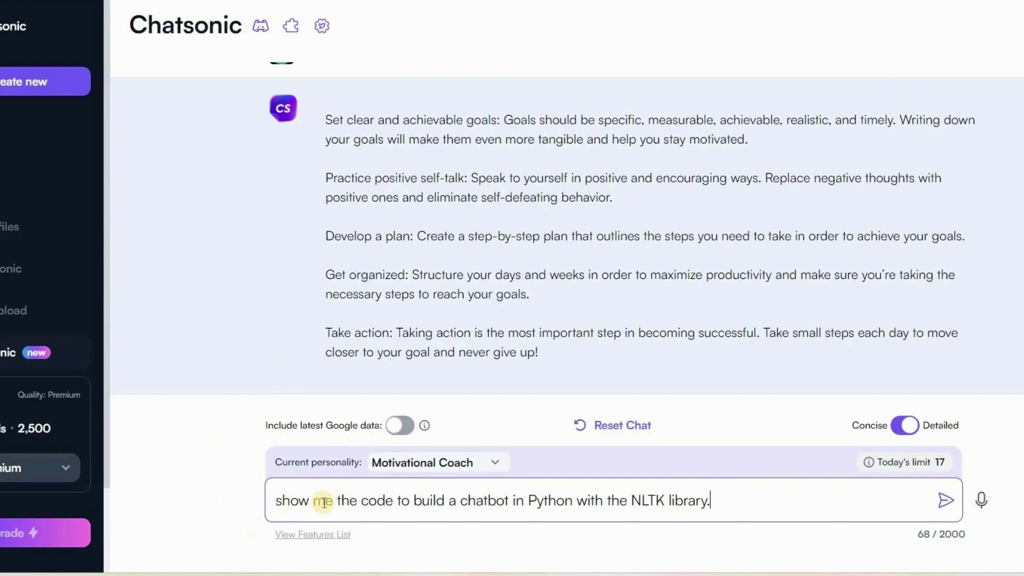
pyautogui.press('Return')
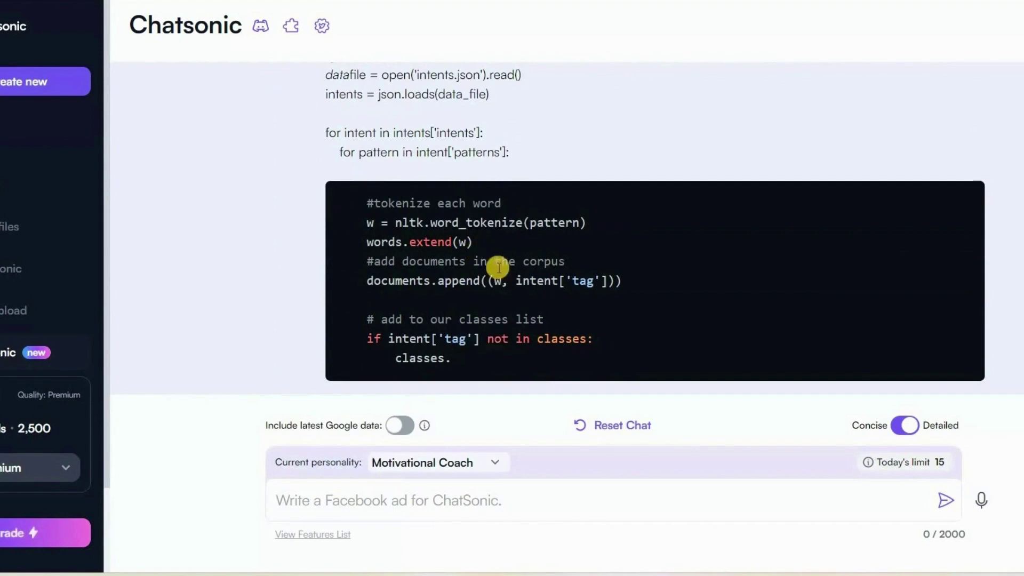
pyautogui.scroll(15, 498, 266)
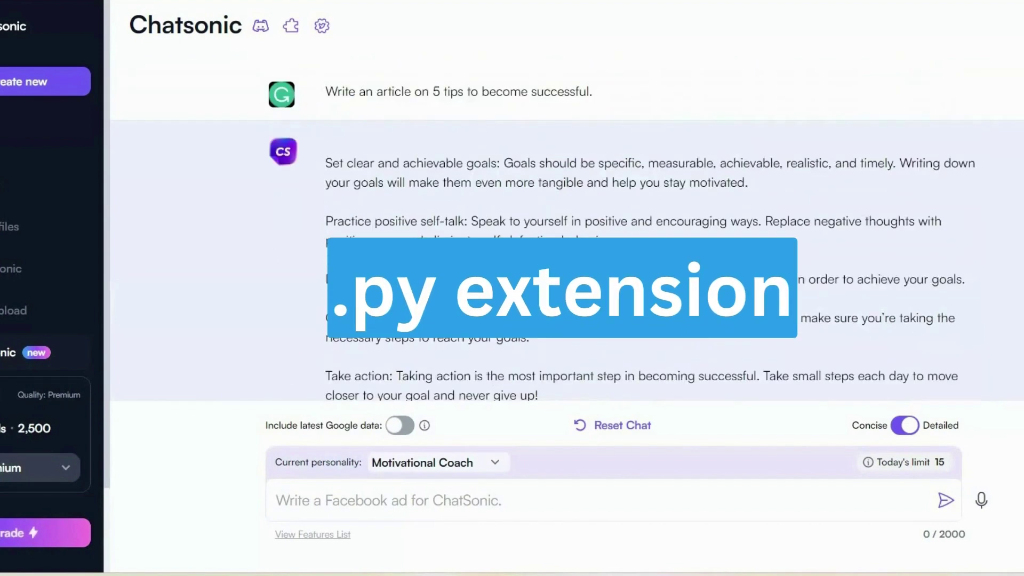
pyautogui.scroll(-15, 498, 267)
pyautogui.scroll(3, 655, 229)
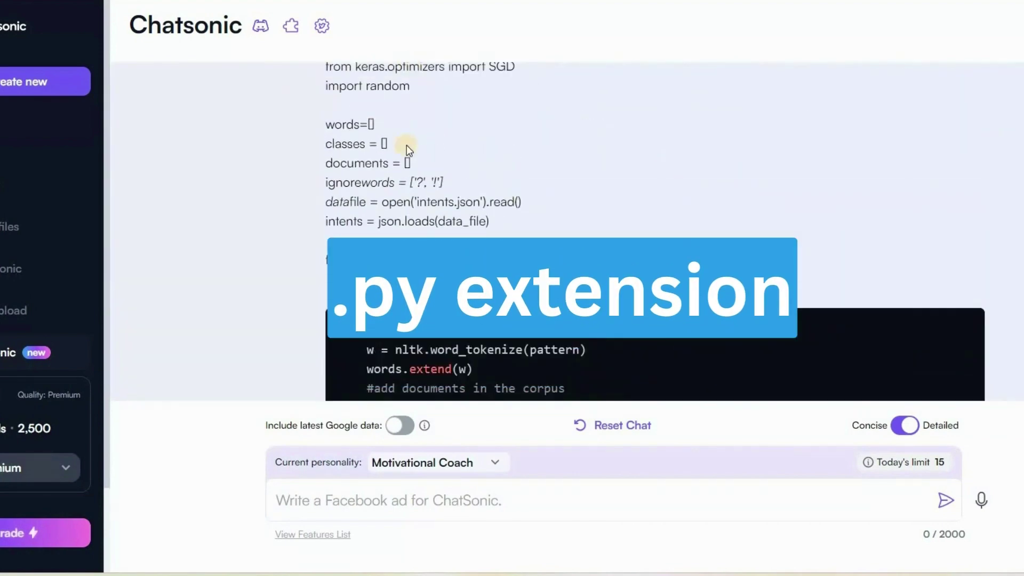
pyautogui.scroll(-3, 427, 171)
pyautogui.scroll(3, 453, 162)
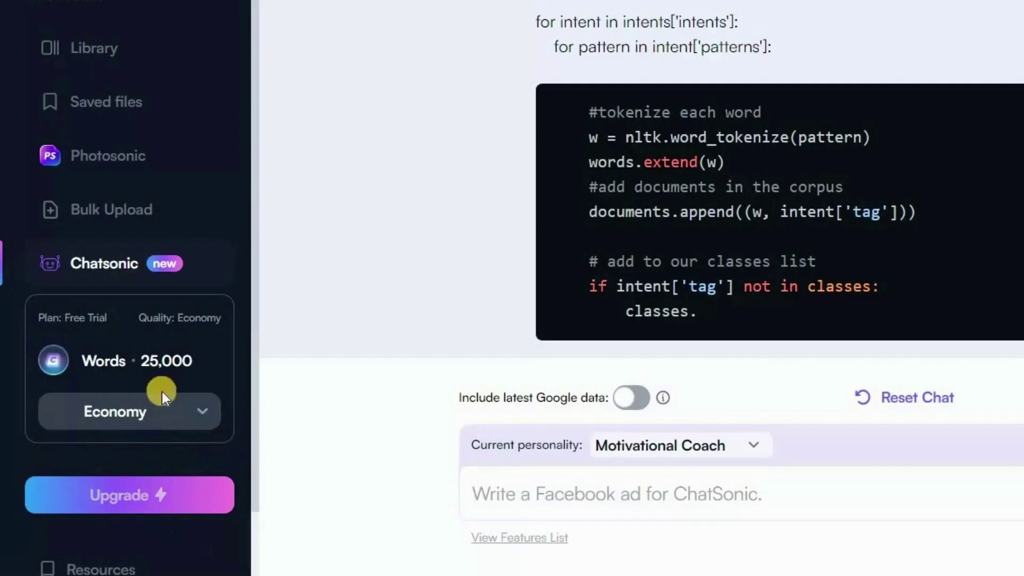
# Change the sidebar output quality from Economy to Premium under the word allowance
pyautogui.click(85, 362)
pyautogui.moveTo(84, 362); pyautogui.dragTo(200, 356)
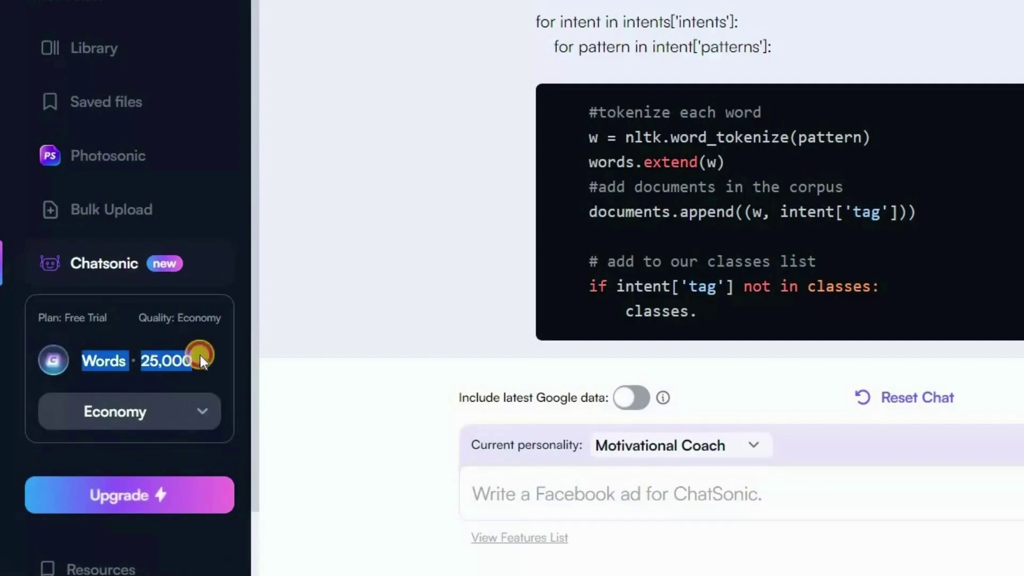
pyautogui.click(87, 359)
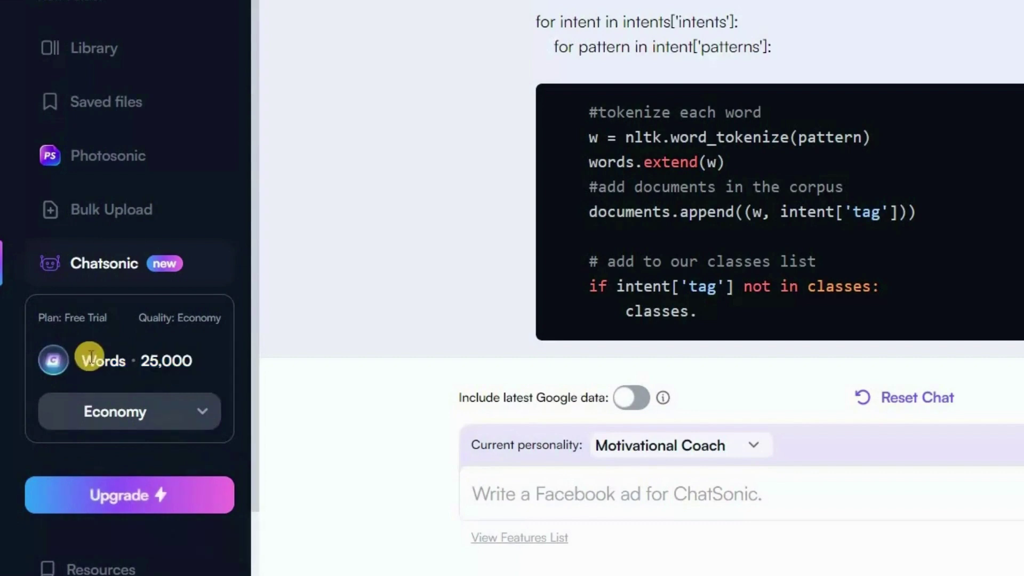
pyautogui.moveTo(134, 360); pyautogui.dragTo(199, 356)
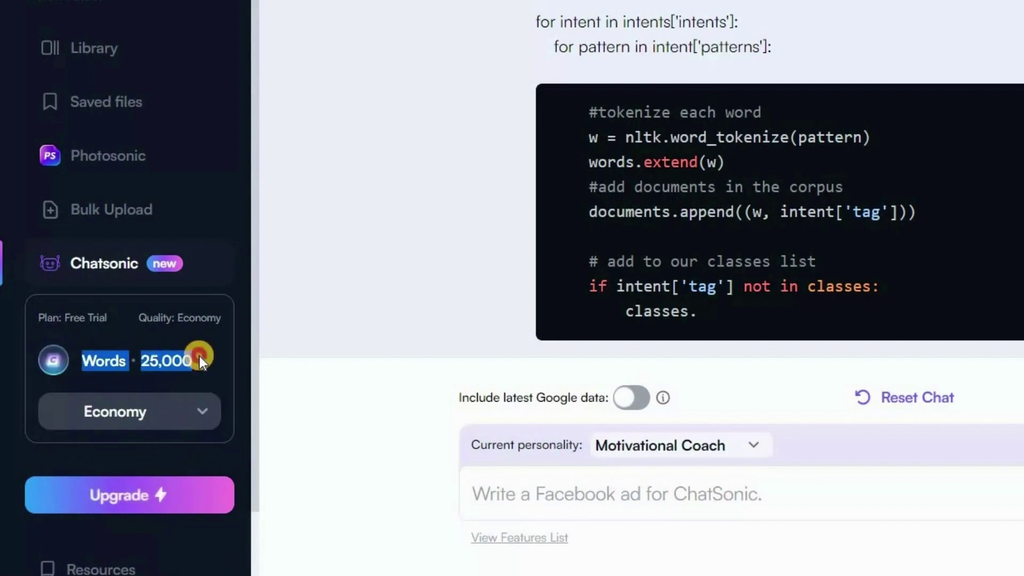
pyautogui.click(133, 411)
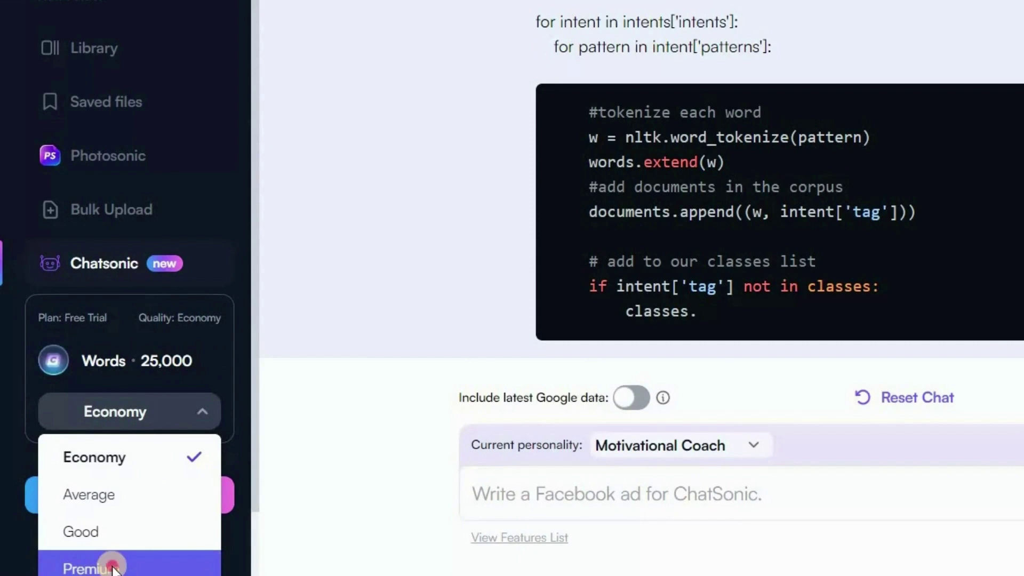
pyautogui.click(110, 557)
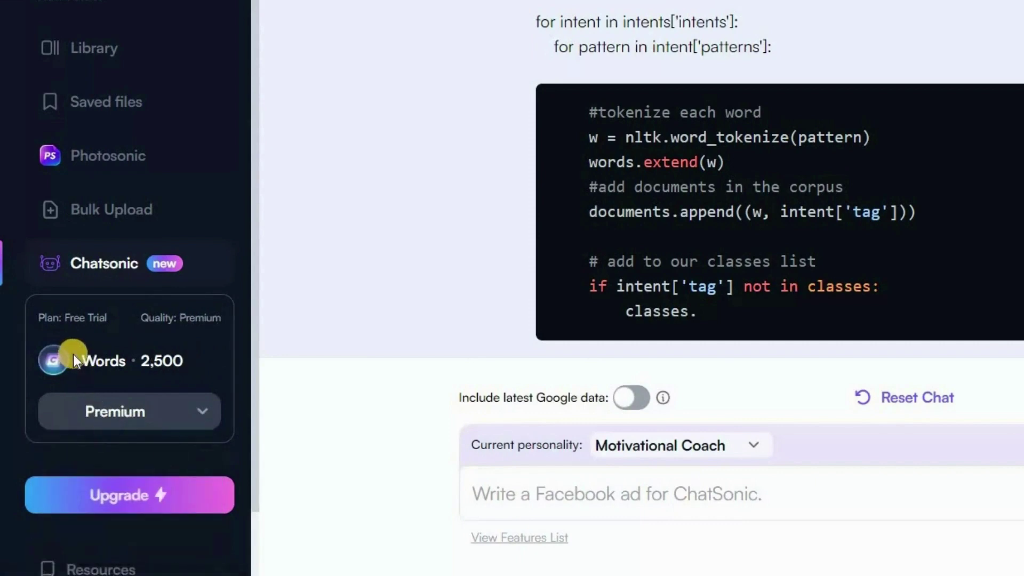
pyautogui.moveTo(72, 354); pyautogui.dragTo(192, 367)
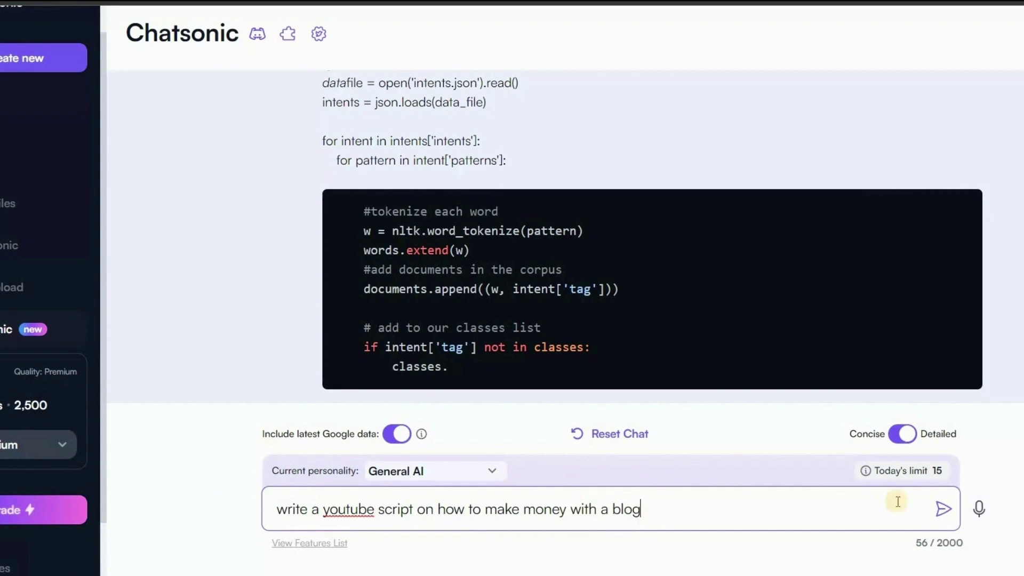
# Send 'write a youtube script on how to make money with a blog' and review Chatsonic's script
pyautogui.click(940, 508)
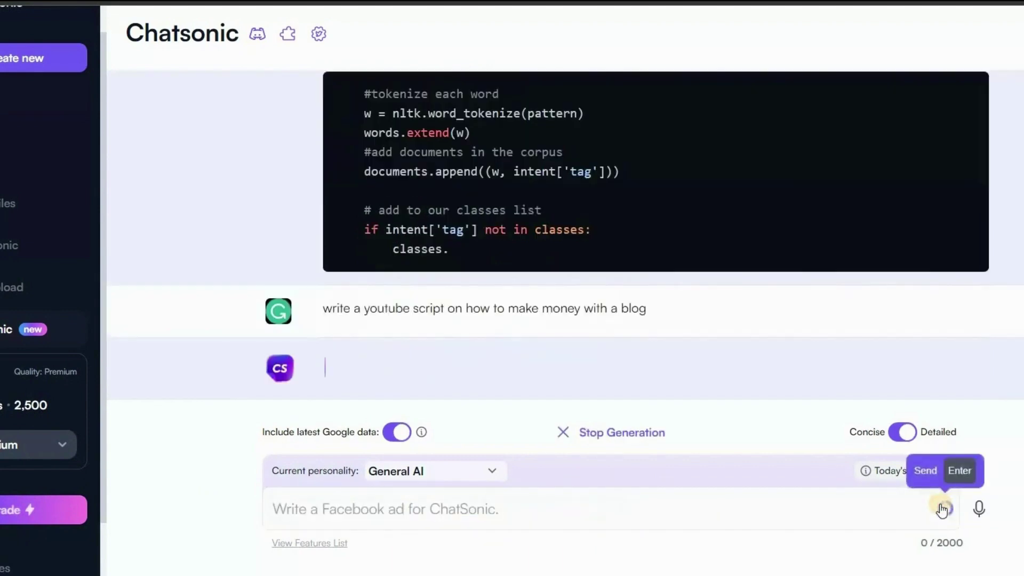
pyautogui.scroll(1, 468, 216)
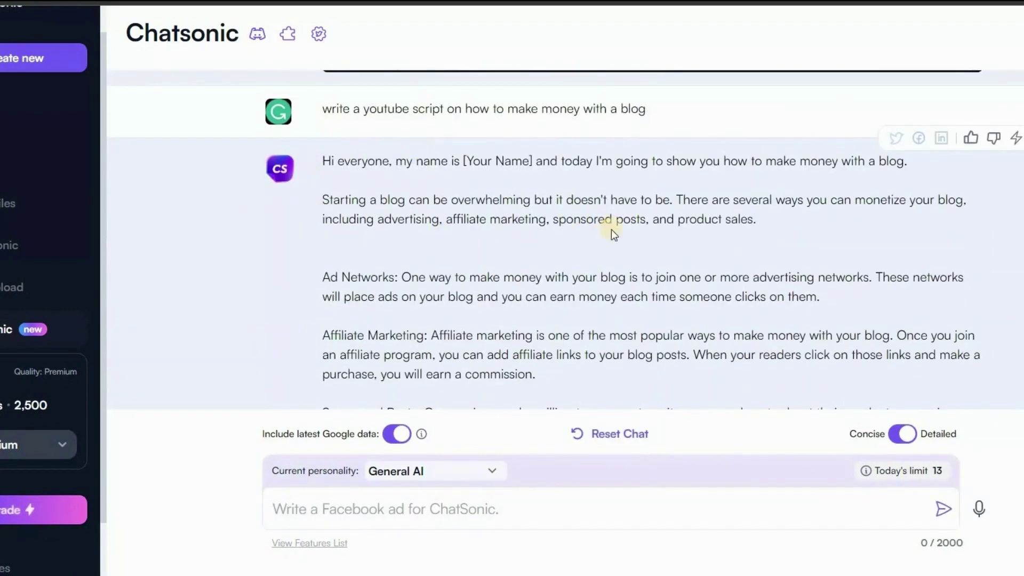
pyautogui.scroll(-4, 572, 313)
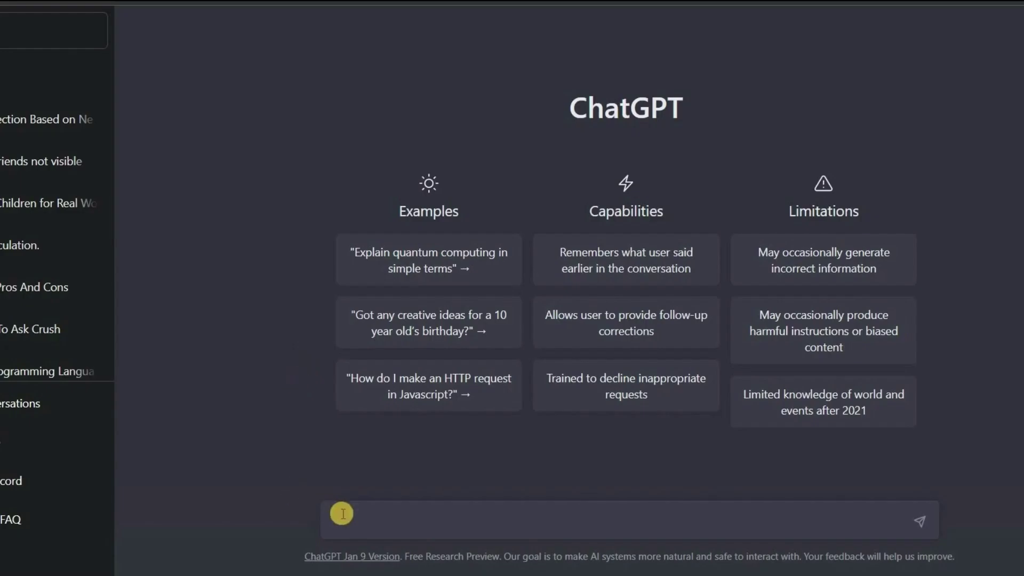
# Send the same blog-money YouTube script prompt to ChatGPT and read through its script
pyautogui.click(341, 514)
pyautogui.write('write a youtube script on how to make money with a blog')
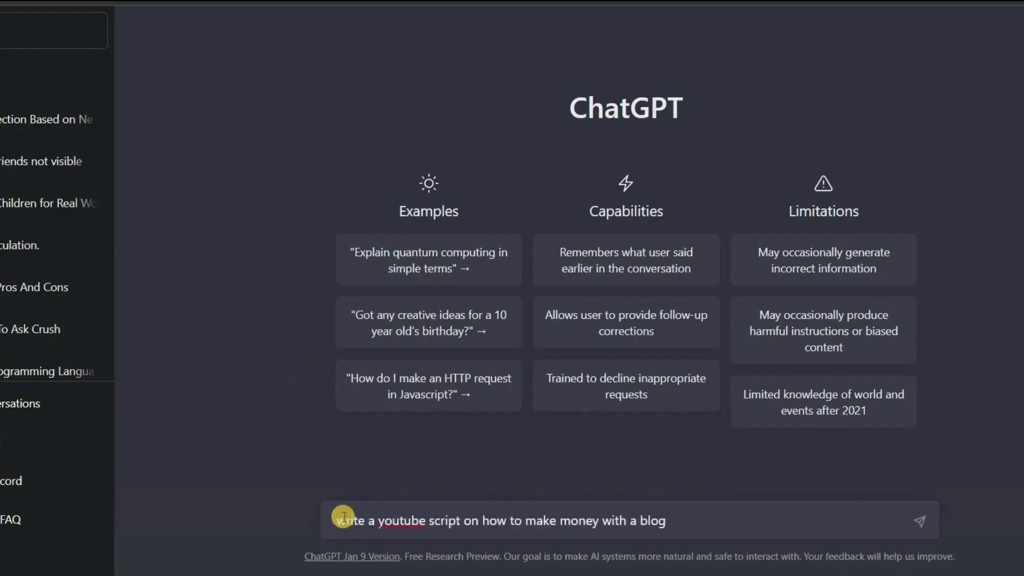
pyautogui.press('Return')
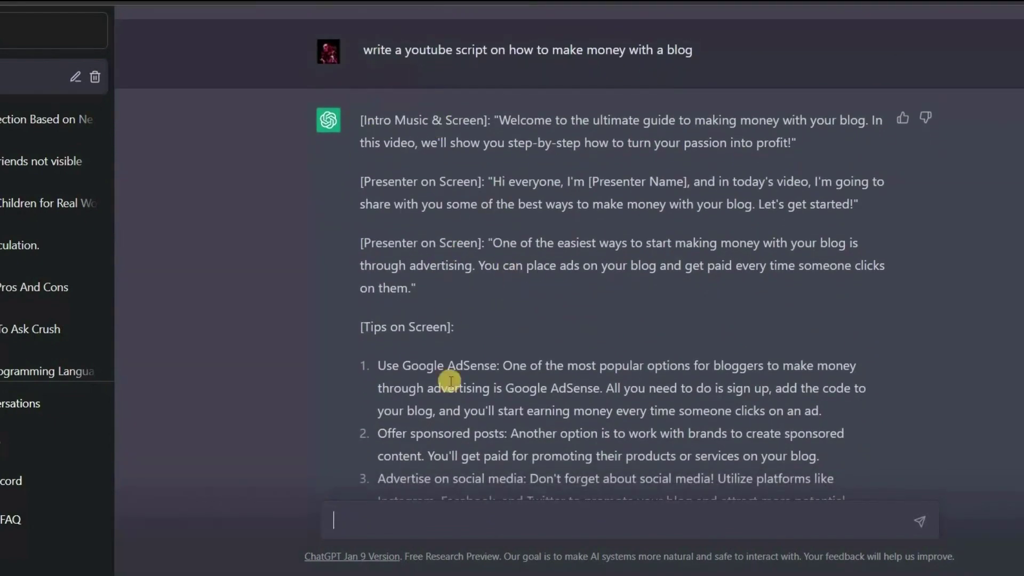
pyautogui.scroll(-4, 500, 370)
pyautogui.scroll(5, 500, 370)
pyautogui.moveTo(361, 207); pyautogui.dragTo(495, 214)
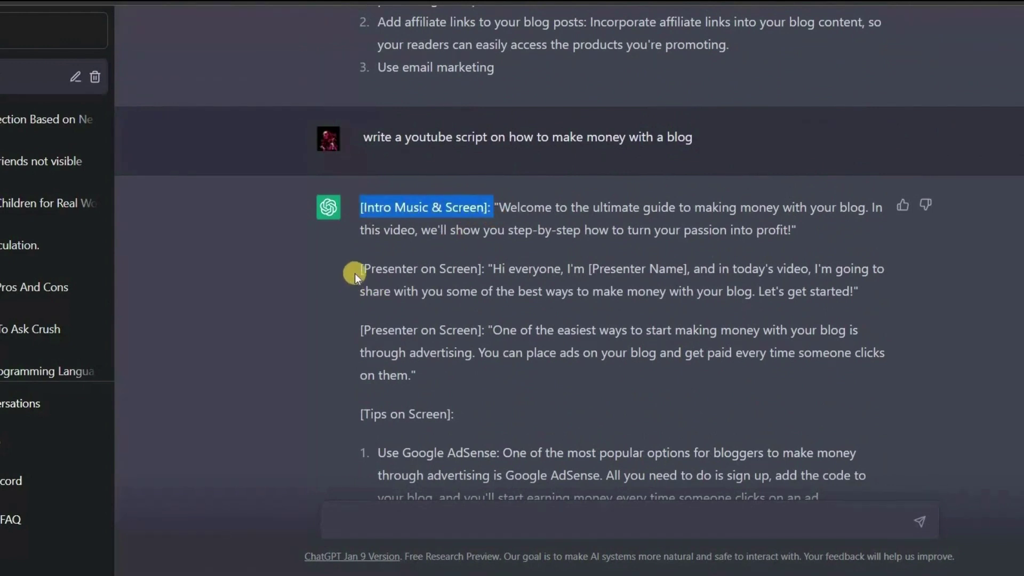
pyautogui.moveTo(357, 271); pyautogui.dragTo(486, 267)
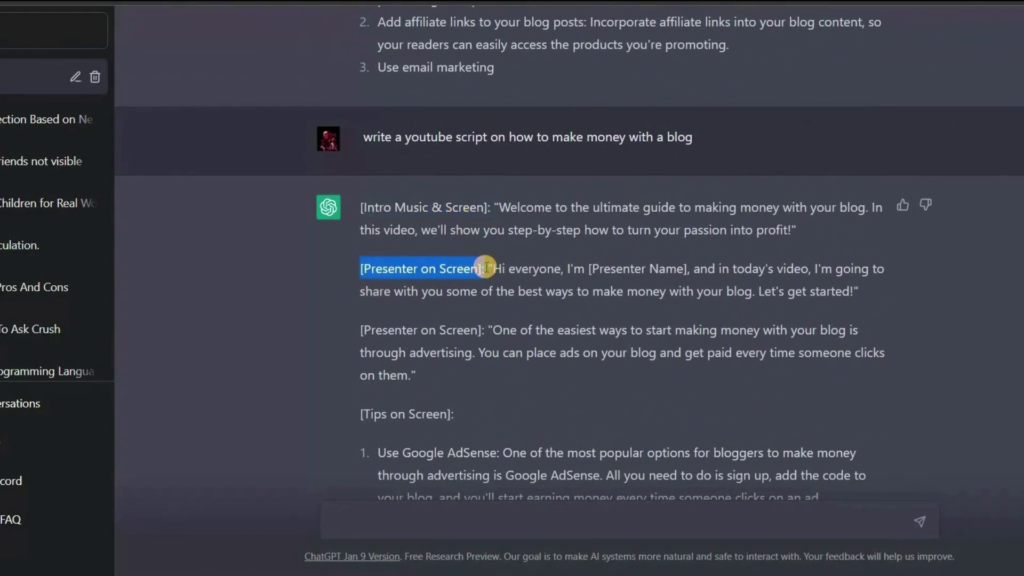
pyautogui.click(500, 371)
pyautogui.scroll(-2, 500, 371)
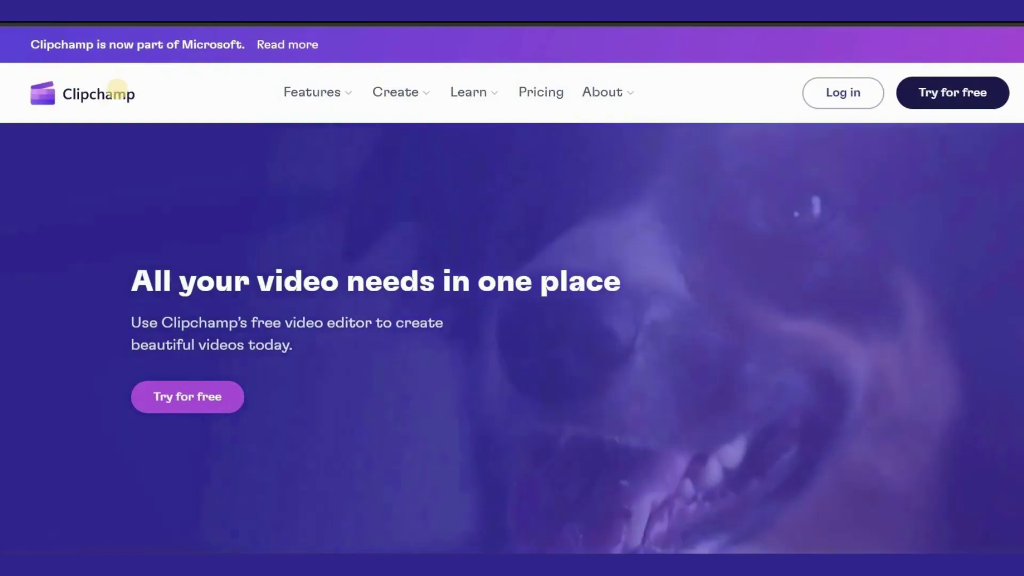
# Copy all the Clipchamp homepage text and paste it into the Chatsonic message box
pyautogui.hotkey('ctrl', 'a')
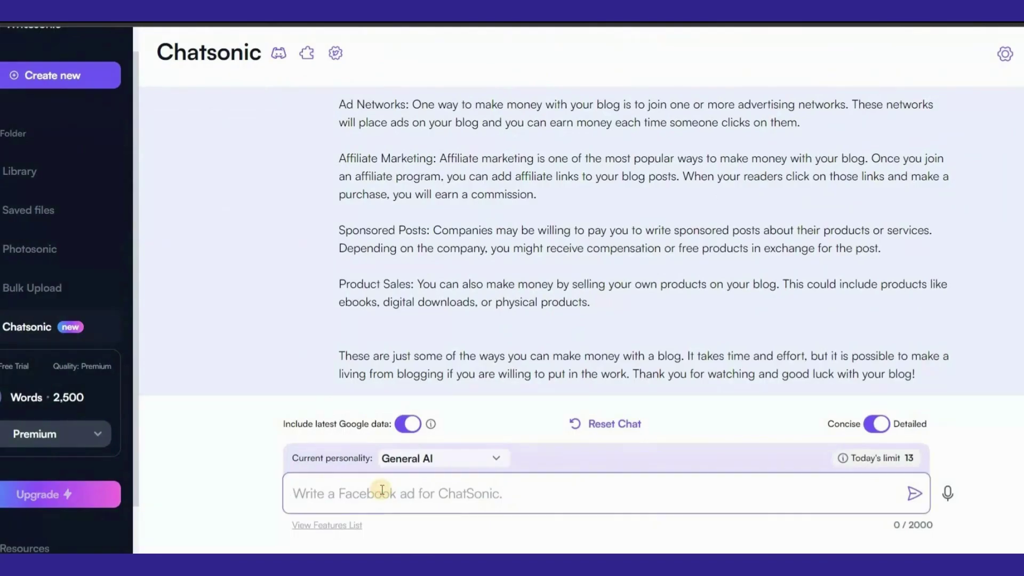
pyautogui.hotkey('ctrl', 'v')
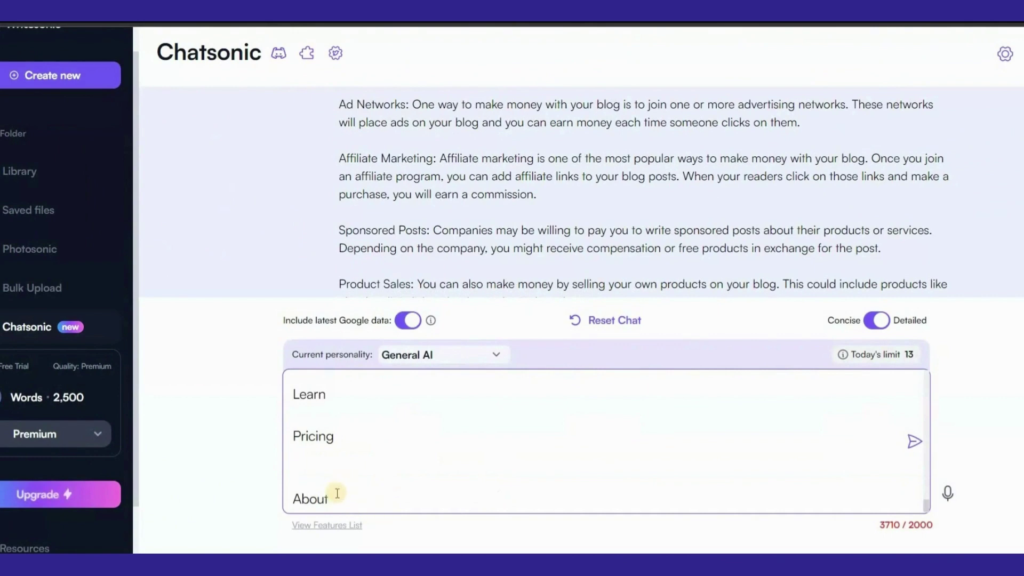
# Delete the trailing Pricing-through-About lines and further text from the end of the message
pyautogui.moveTo(333, 496); pyautogui.dragTo(291, 424)
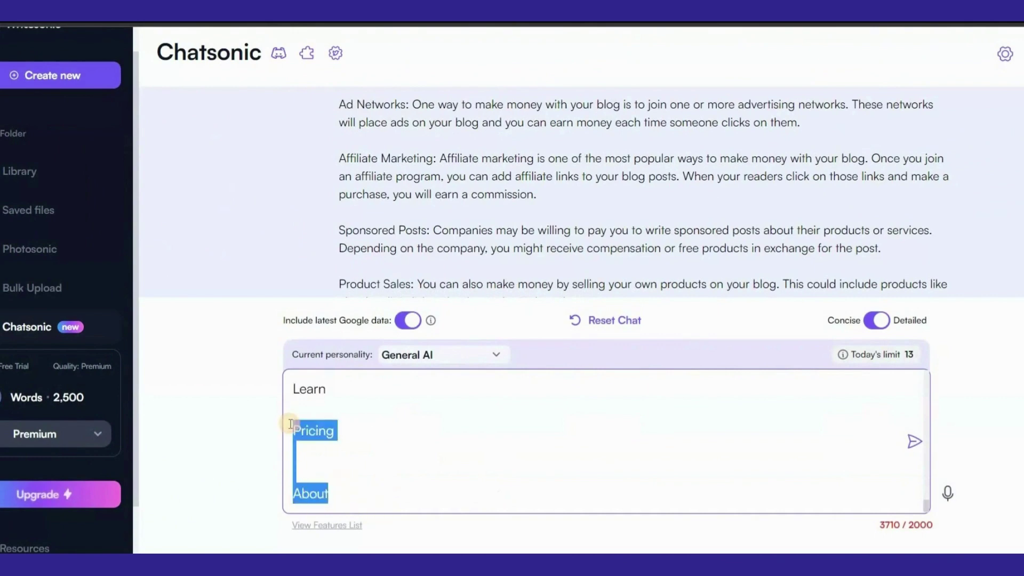
pyautogui.press('BackSpace')
pyautogui.press('BackSpace')
pyautogui.press('BackSpace')
pyautogui.press('BackSpace')
pyautogui.press('BackSpace')
pyautogui.press('BackSpace')
pyautogui.press('BackSpace')
pyautogui.press('BackSpace')
pyautogui.press('BackSpace')
pyautogui.press('BackSpace')
pyautogui.press('BackSpace')
pyautogui.press('BackSpace')
pyautogui.press('BackSpace')
pyautogui.press('BackSpace')
pyautogui.press('BackSpace')
pyautogui.press('BackSpace')
pyautogui.press('BackSpace')
pyautogui.press('BackSpace')
pyautogui.press('BackSpace')
pyautogui.press('BackSpace')
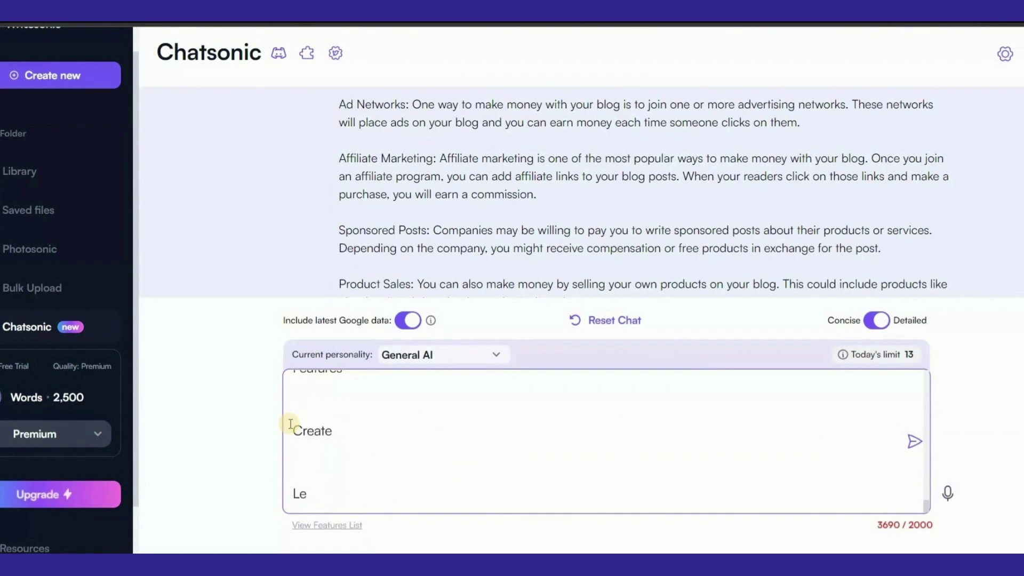
pyautogui.press('BackSpace')
pyautogui.press('BackSpace')
pyautogui.press('BackSpace')
pyautogui.press('BackSpace')
pyautogui.press('BackSpace')
pyautogui.press('BackSpace')
pyautogui.press('BackSpace')
pyautogui.press('BackSpace')
pyautogui.press('BackSpace')
pyautogui.press('BackSpace')
pyautogui.press('BackSpace')
pyautogui.press('BackSpace')
pyautogui.press('BackSpace')
pyautogui.press('BackSpace')
pyautogui.press('BackSpace')
pyautogui.press('BackSpace')
pyautogui.press('BackSpace')
pyautogui.press('BackSpace')
pyautogui.press('BackSpace')
pyautogui.press('BackSpace')
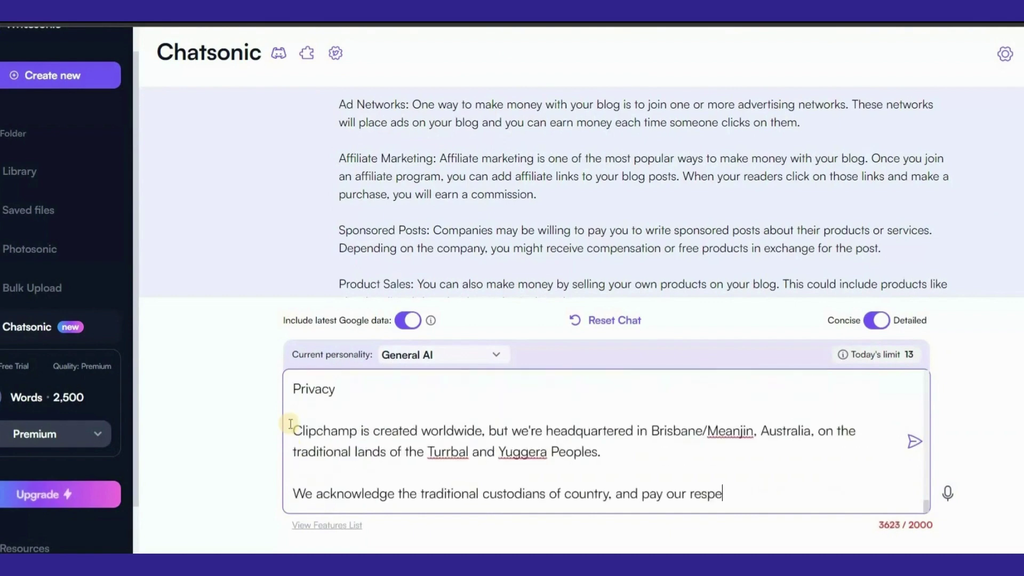
pyautogui.press('BackSpace')
pyautogui.press('BackSpace')
pyautogui.press('BackSpace')
pyautogui.press('BackSpace')
pyautogui.press('BackSpace')
pyautogui.press('BackSpace')
pyautogui.press('BackSpace')
pyautogui.press('BackSpace')
pyautogui.press('BackSpace')
pyautogui.press('BackSpace')
pyautogui.press('BackSpace')
pyautogui.press('BackSpace')
pyautogui.press('BackSpace')
pyautogui.press('BackSpace')
pyautogui.press('BackSpace')
pyautogui.press('BackSpace')
pyautogui.press('BackSpace')
pyautogui.press('BackSpace')
pyautogui.press('BackSpace')
pyautogui.press('BackSpace')
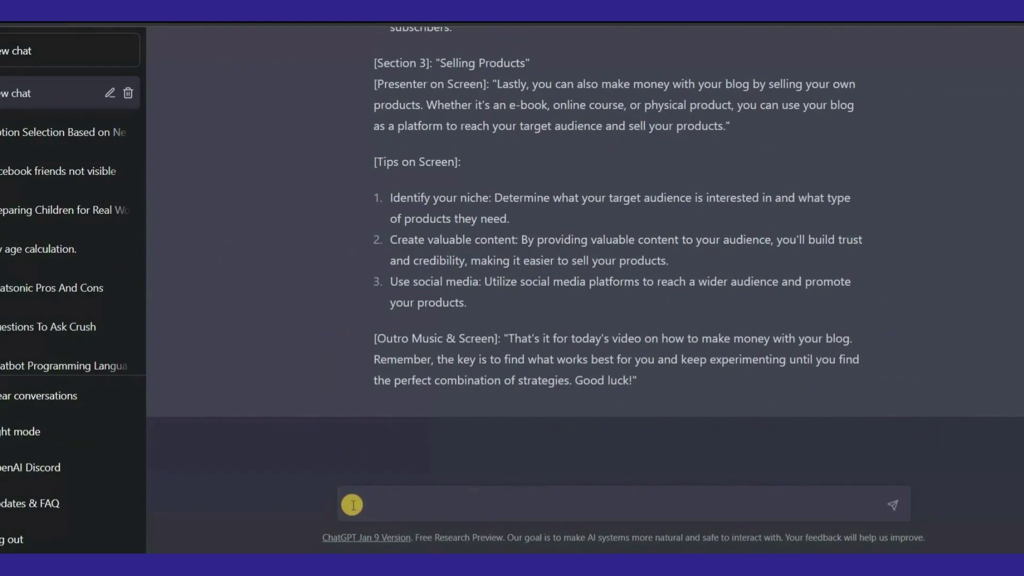
# Paste the Clipchamp homepage text into ChatGPT, prefixed with 'Write feedback for this website'
pyautogui.hotkey('ctrl', 'v')
pyautogui.scroll(10, 363, 453)
pyautogui.click(351, 372)
pyautogui.write('Write feedback for this website')
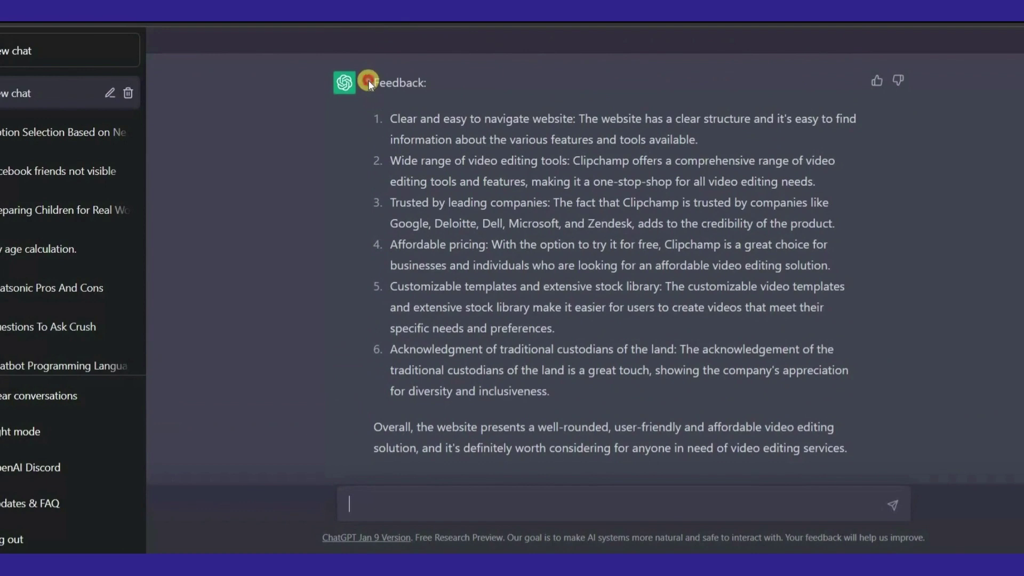
# Select ChatGPT's six-point feedback answer on the Clipchamp website
pyautogui.moveTo(369, 82); pyautogui.dragTo(846, 452)
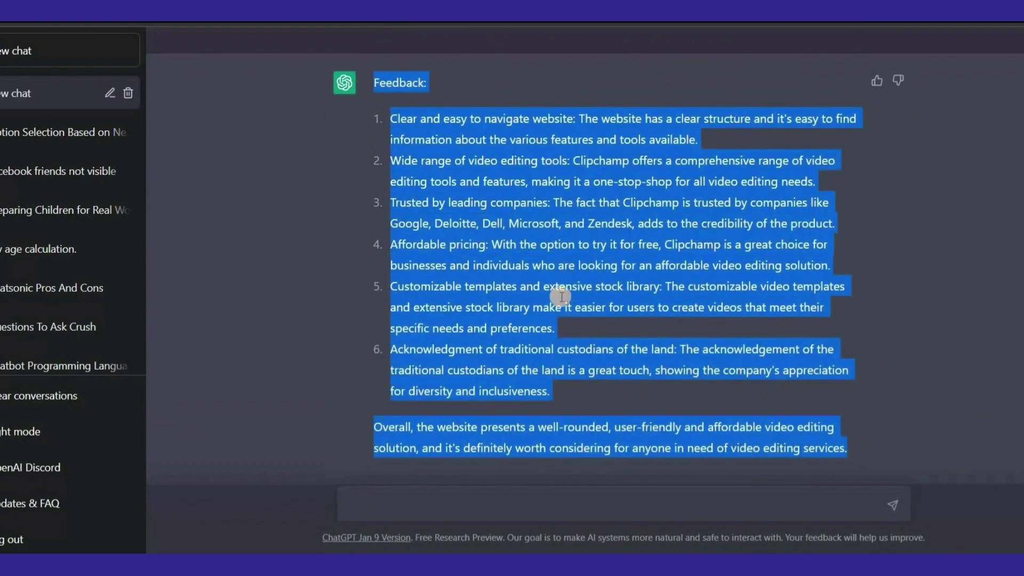
pyautogui.click(335, 264)
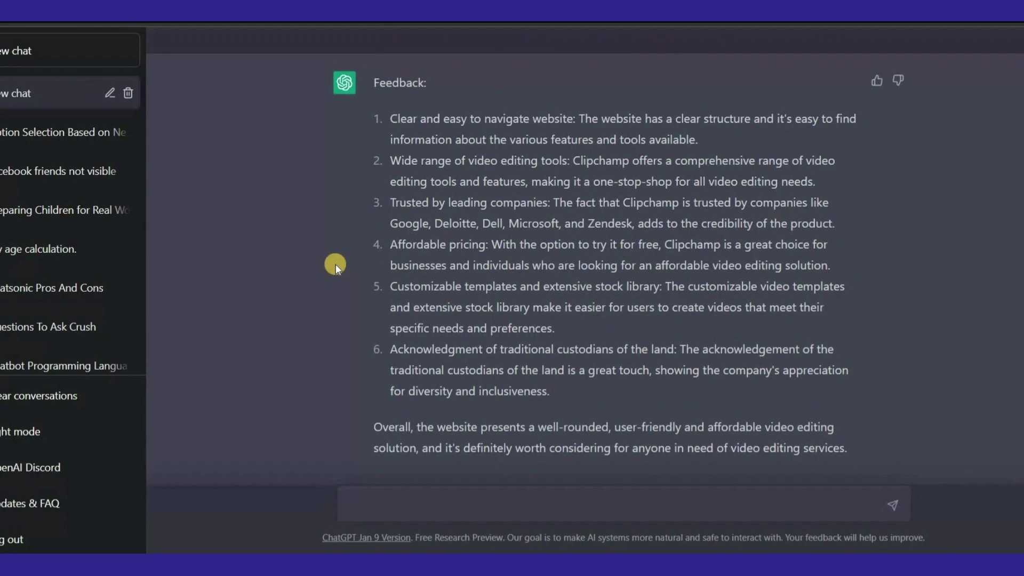
pyautogui.moveTo(368, 81); pyautogui.dragTo(879, 454)
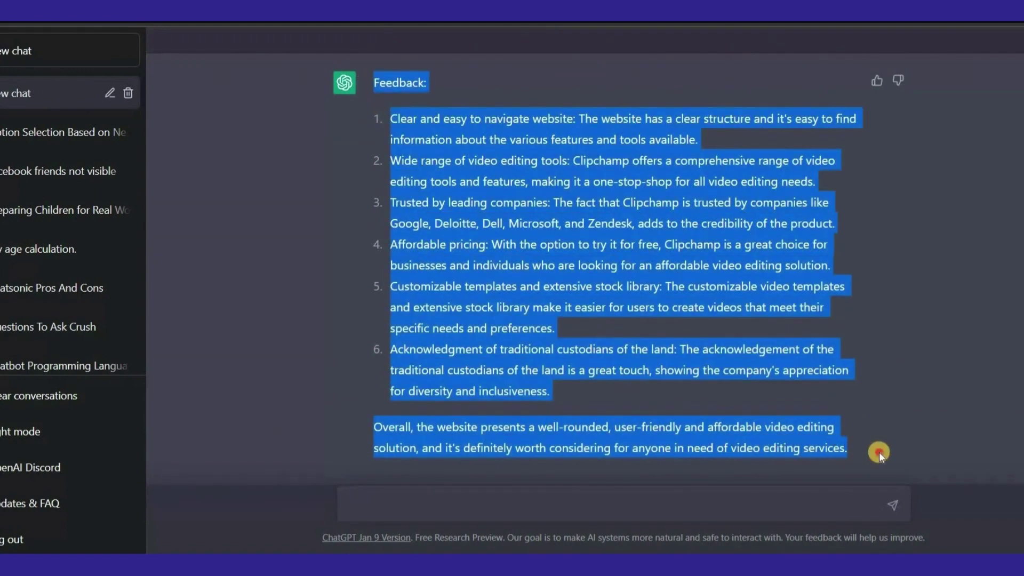
pyautogui.click(335, 264)
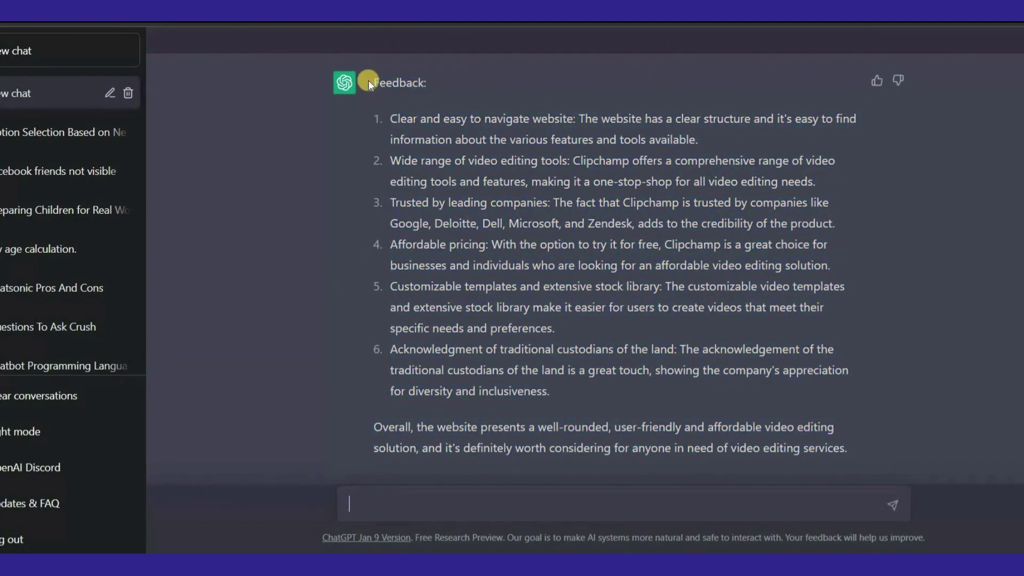
pyautogui.moveTo(367, 80); pyautogui.dragTo(812, 451)
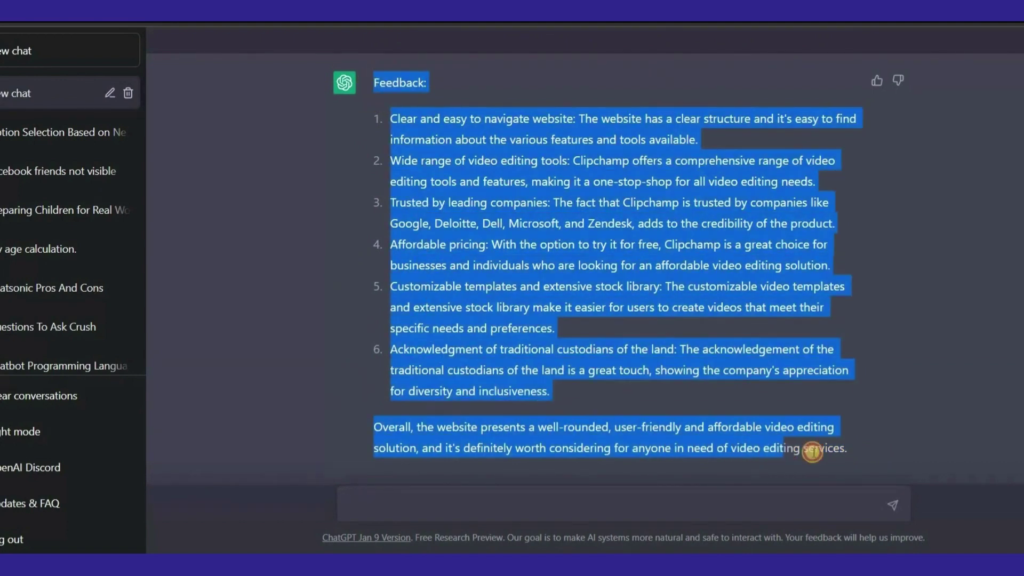